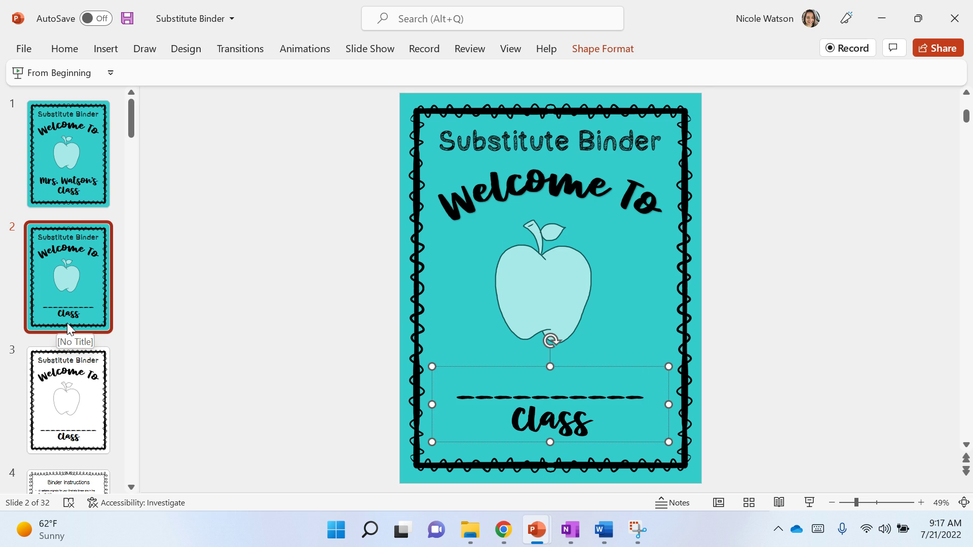
# Type the teacher's name over the dashed blank line above 'Class' on the teal cover
pyautogui.doubleClick(642, 392)
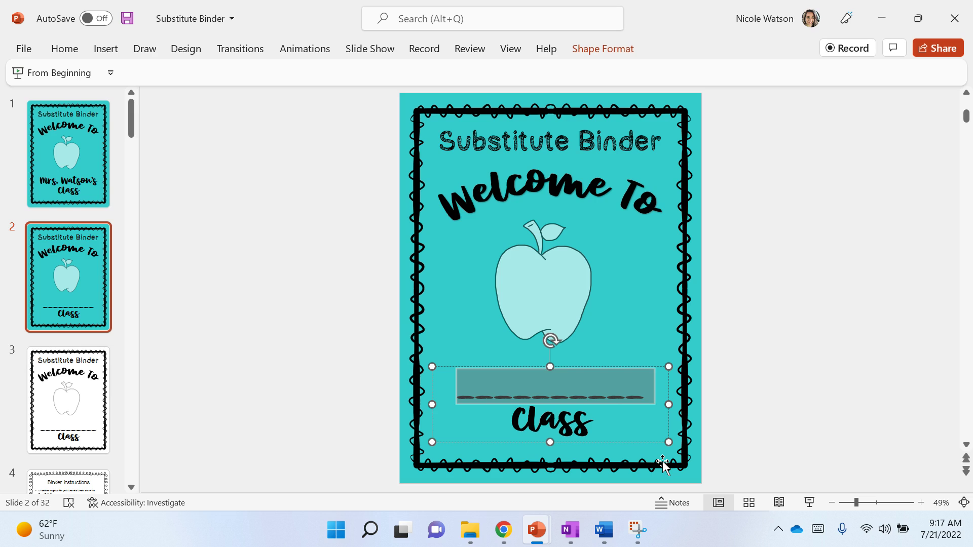
pyautogui.write('Mrs. Wat')
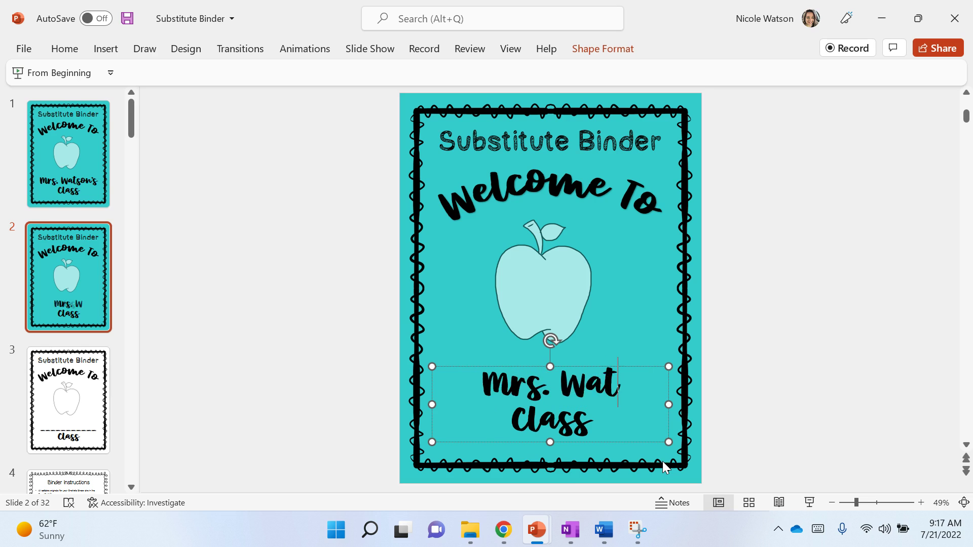
pyautogui.write('son')
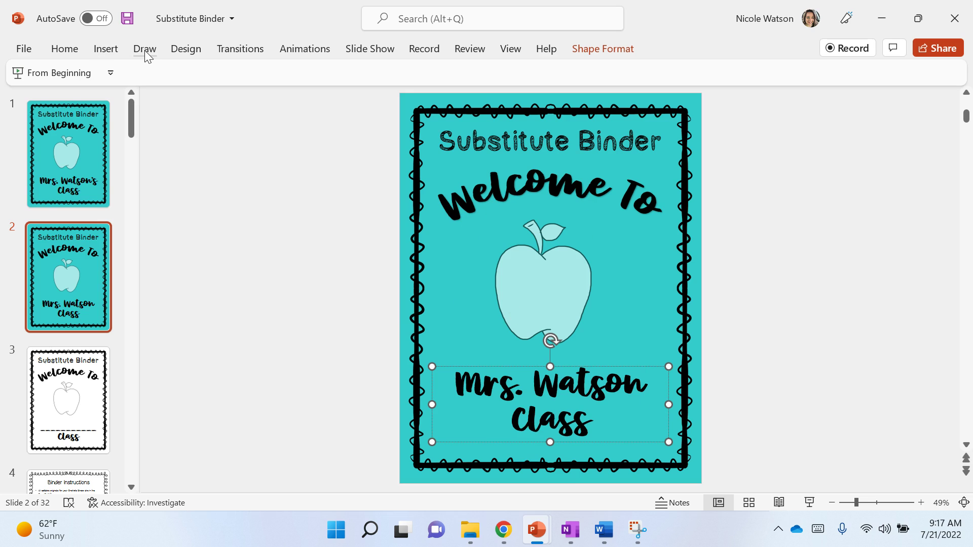
pyautogui.click(66, 50)
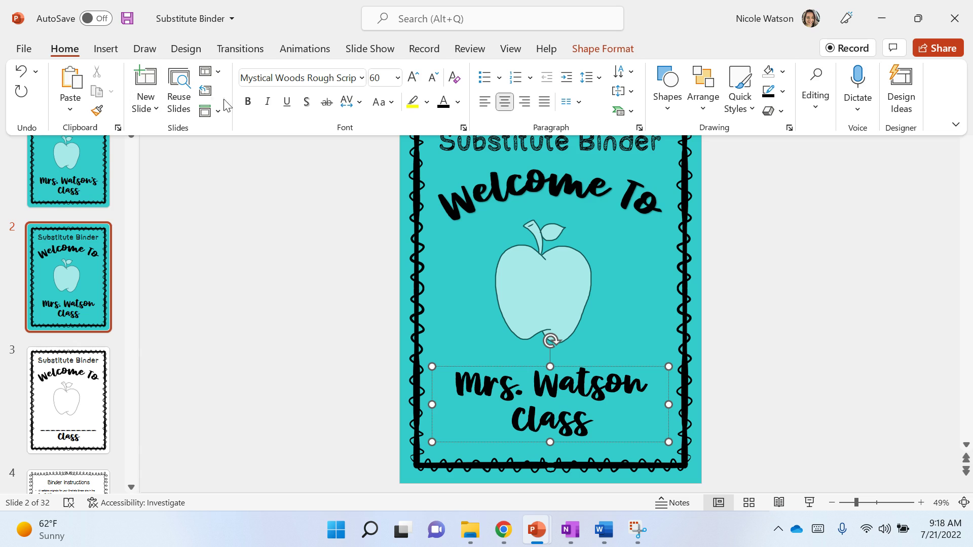
pyautogui.click(784, 74)
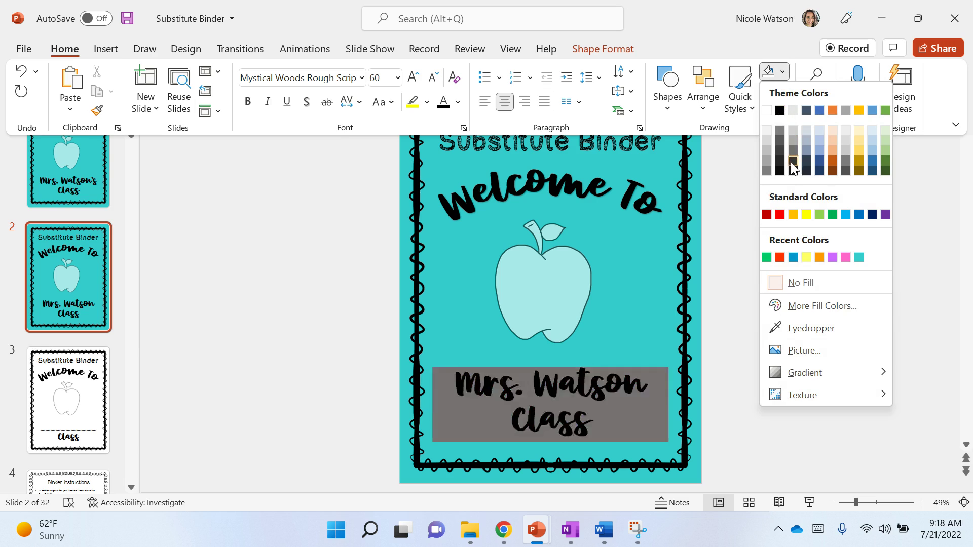
pyautogui.click(667, 181)
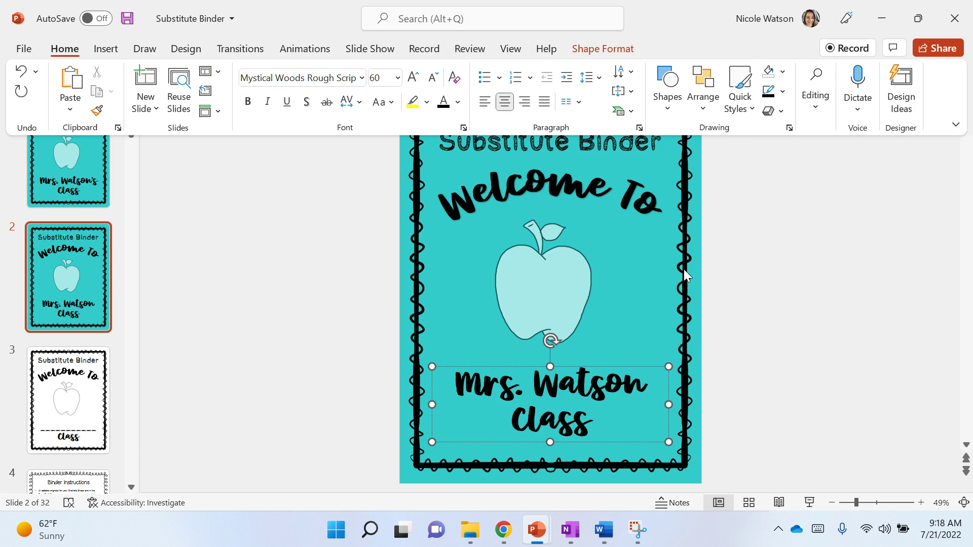
pyautogui.click(695, 275)
pyautogui.click(660, 167)
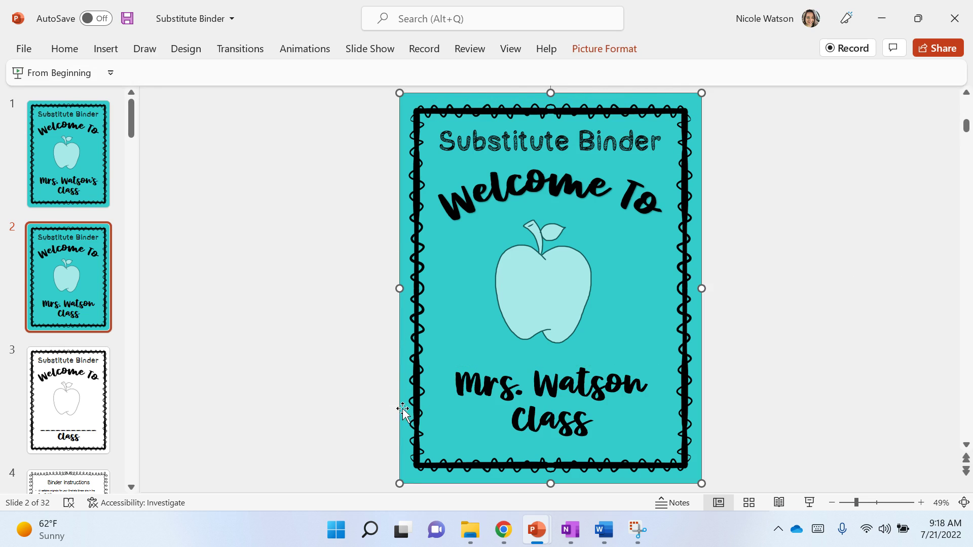
pyautogui.click(74, 51)
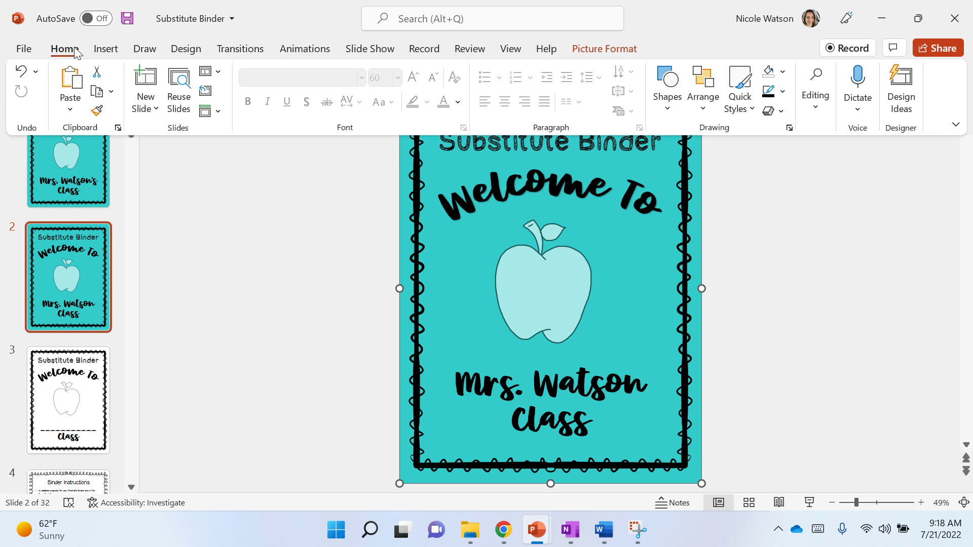
pyautogui.click(783, 76)
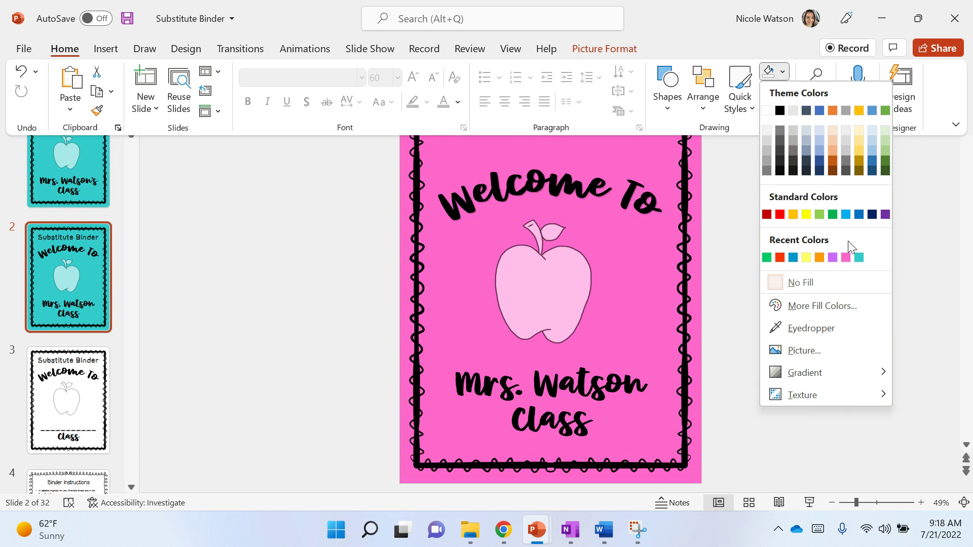
pyautogui.click(740, 233)
pyautogui.hotkey('ctrl', 'F1')
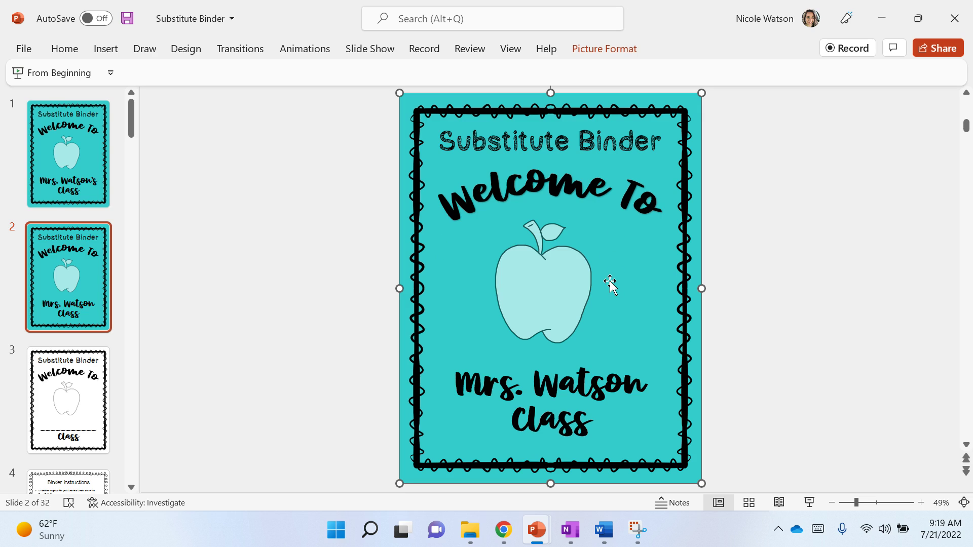
# Print slide 2 alone to the OneNote (Desktop) printer
pyautogui.click(24, 50)
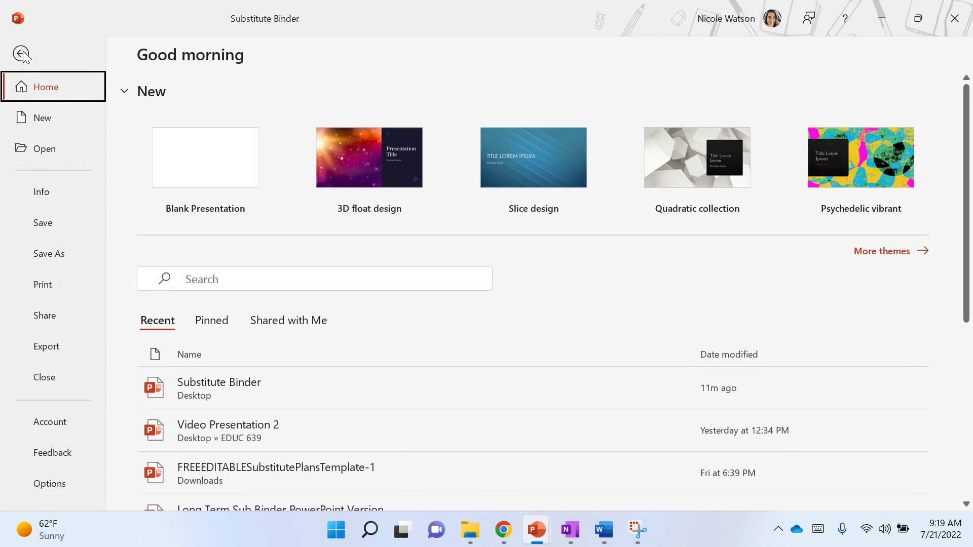
pyautogui.click(40, 289)
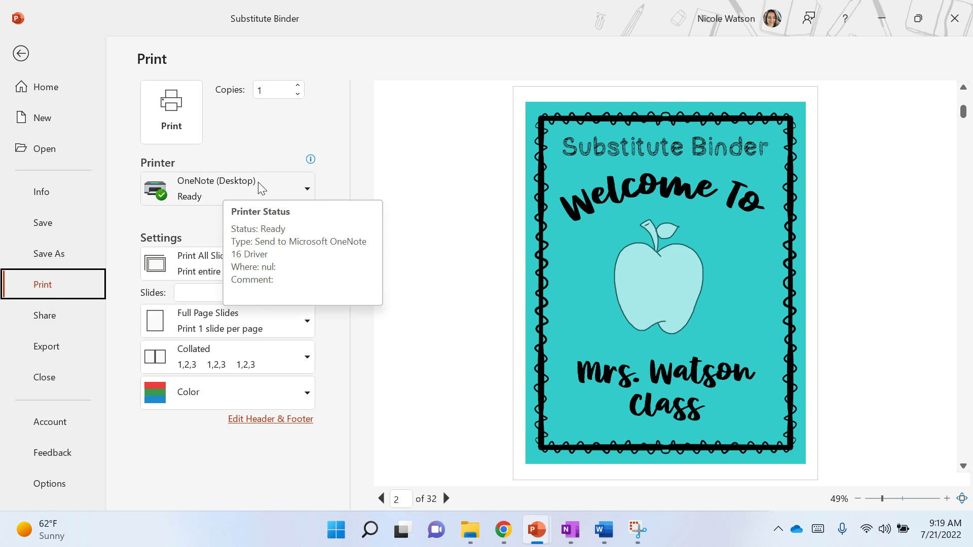
pyautogui.click(308, 190)
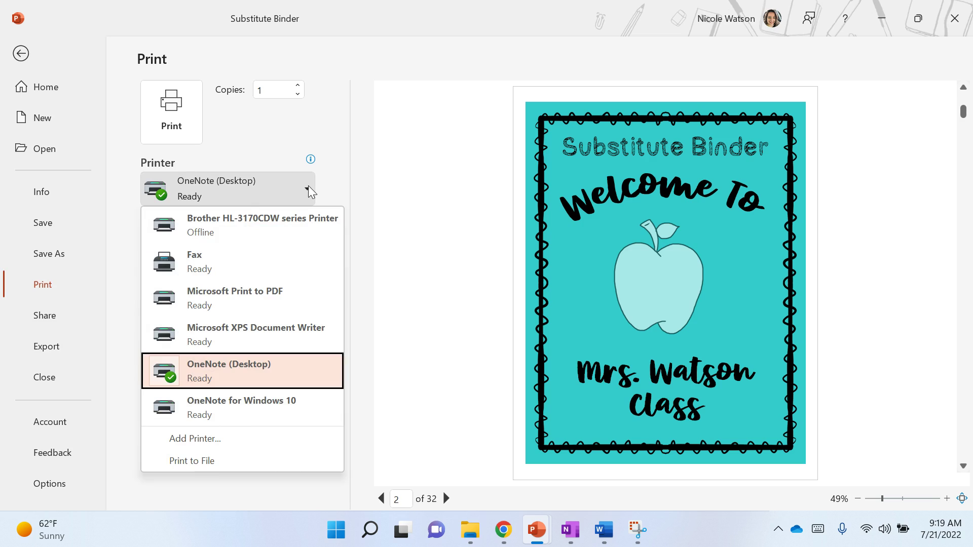
pyautogui.click(309, 191)
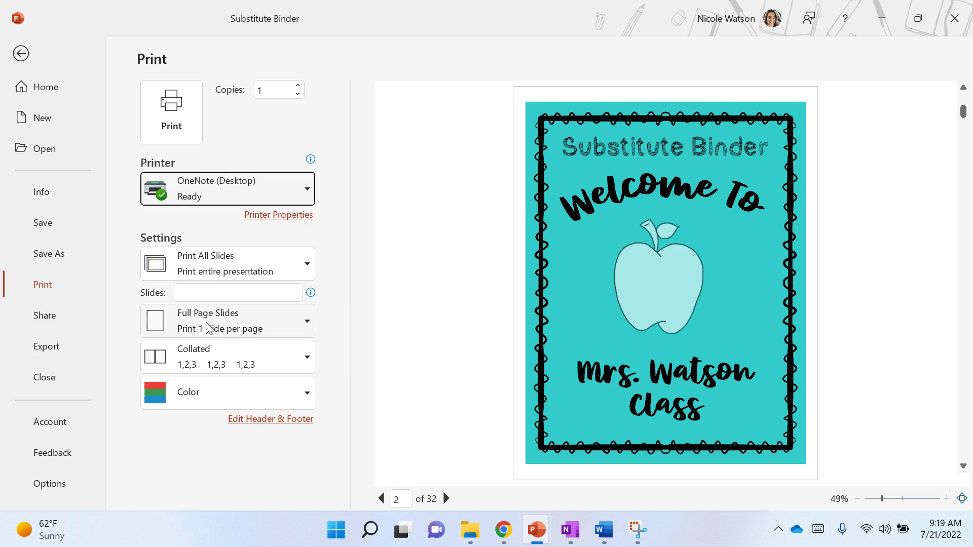
pyautogui.click(186, 297)
pyautogui.write('2')
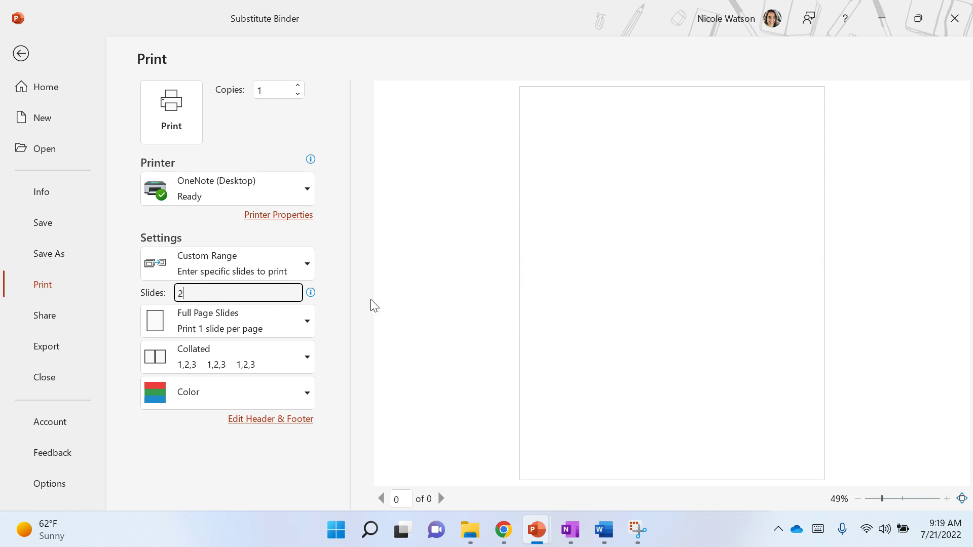
pyautogui.click(169, 130)
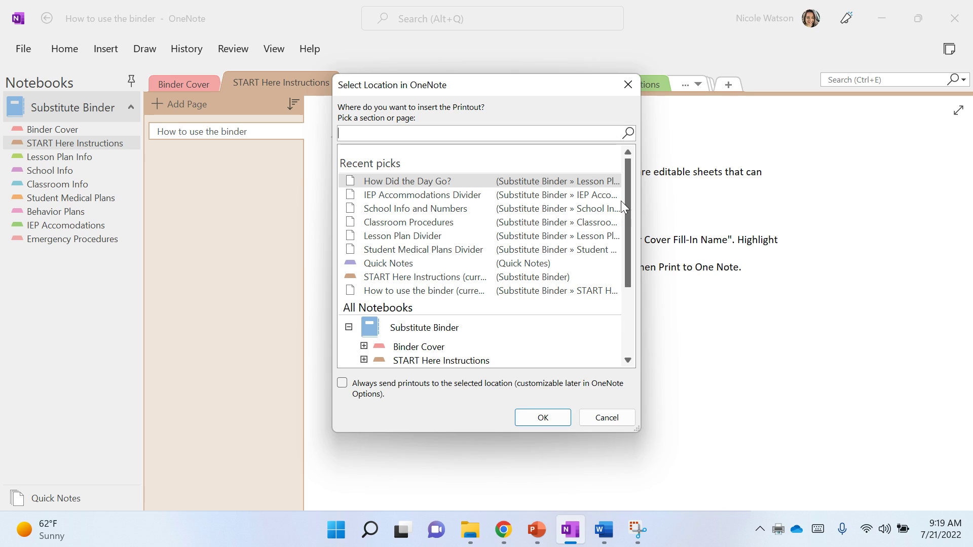
# Send the printout to the Binder Cover section in the Select Location dialog
pyautogui.moveTo(629, 195); pyautogui.dragTo(638, 286)
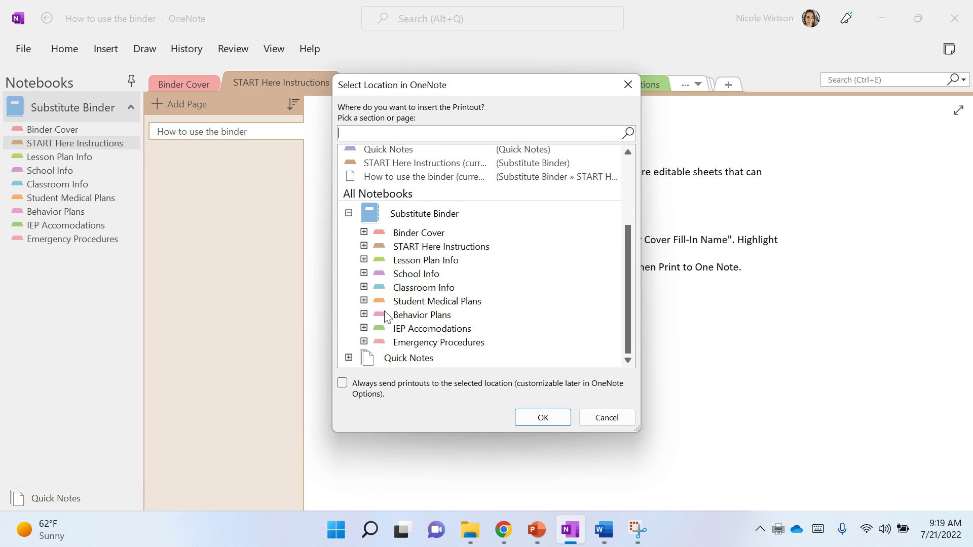
pyautogui.click(410, 235)
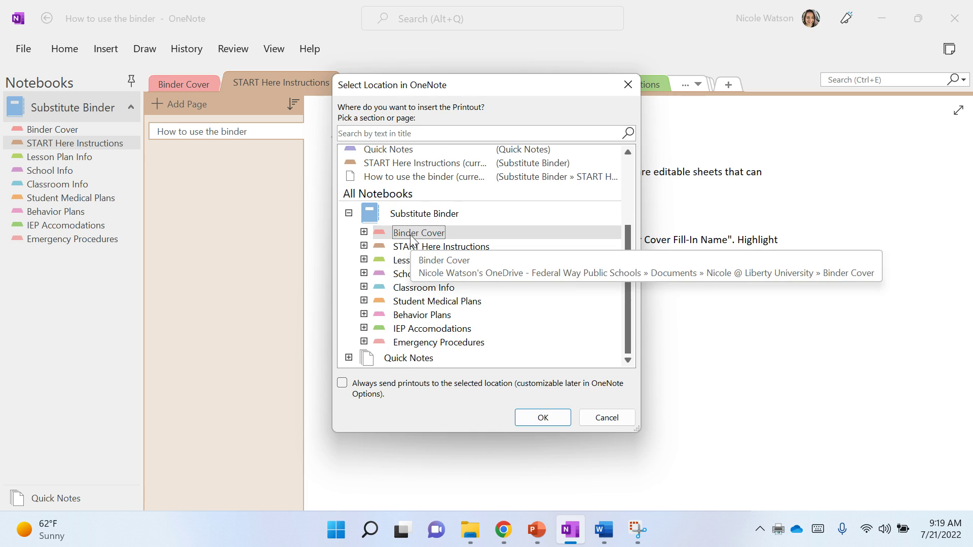
pyautogui.click(547, 417)
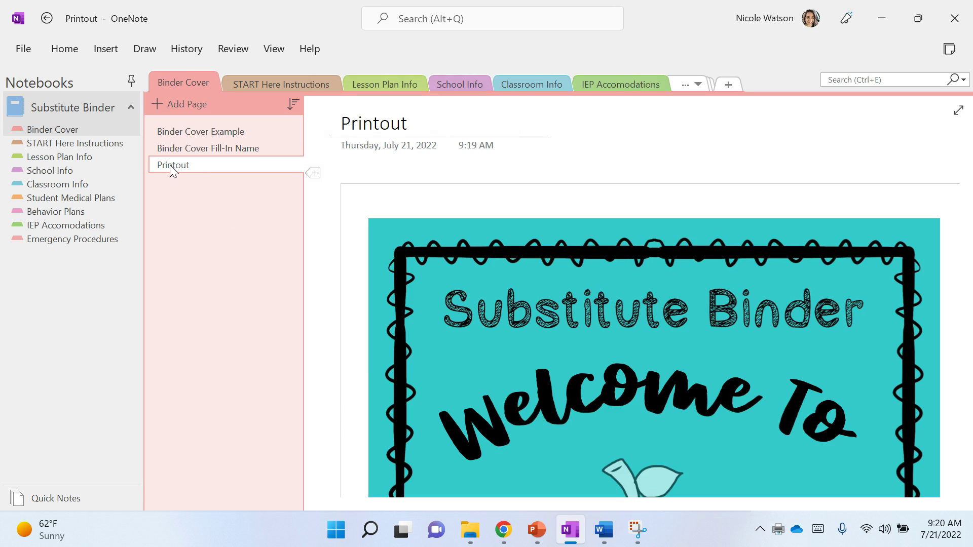
# Retitle the Printout page 'Binder Cover' and delete its date and time stamp
pyautogui.moveTo(416, 121); pyautogui.dragTo(335, 127)
pyautogui.write('Binder')
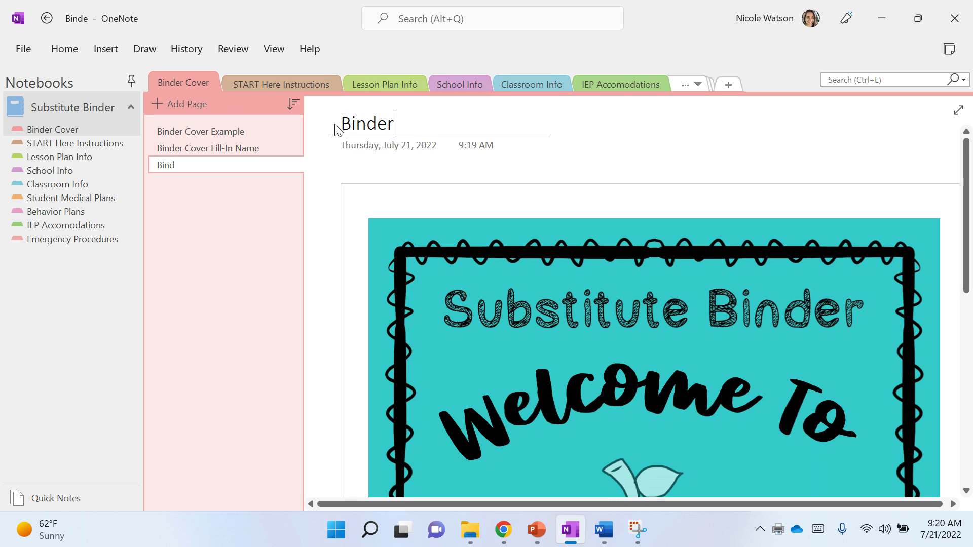
pyautogui.write(' Cover')
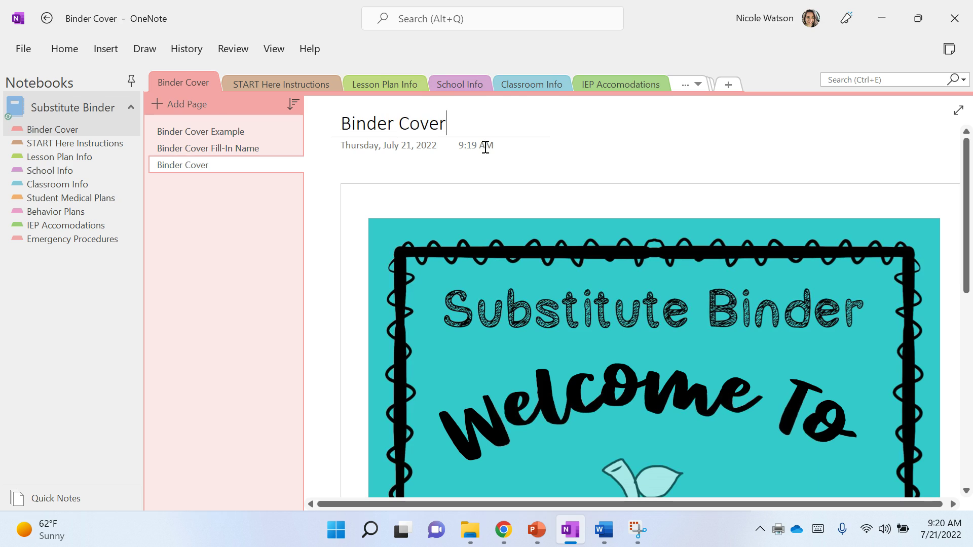
pyautogui.click(406, 147)
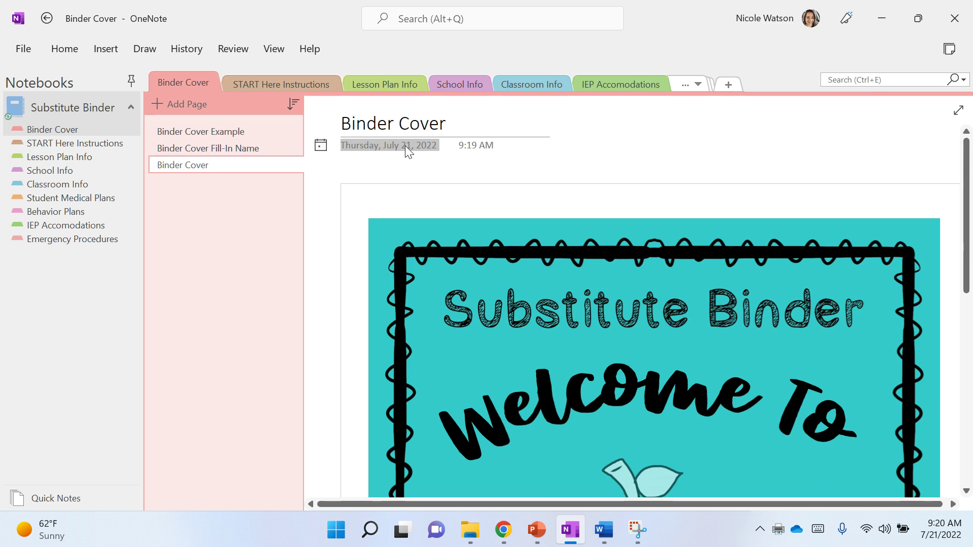
pyautogui.press('Delete')
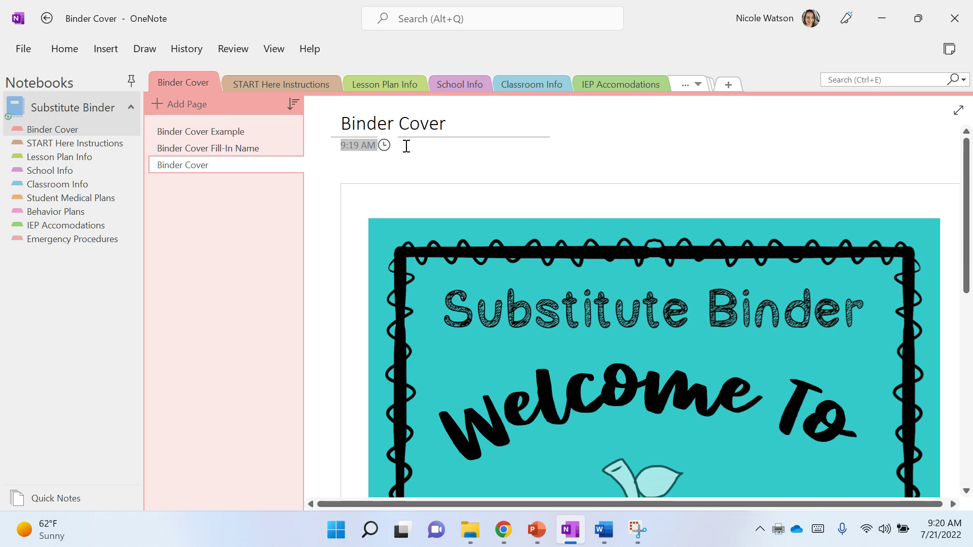
pyautogui.press('Delete')
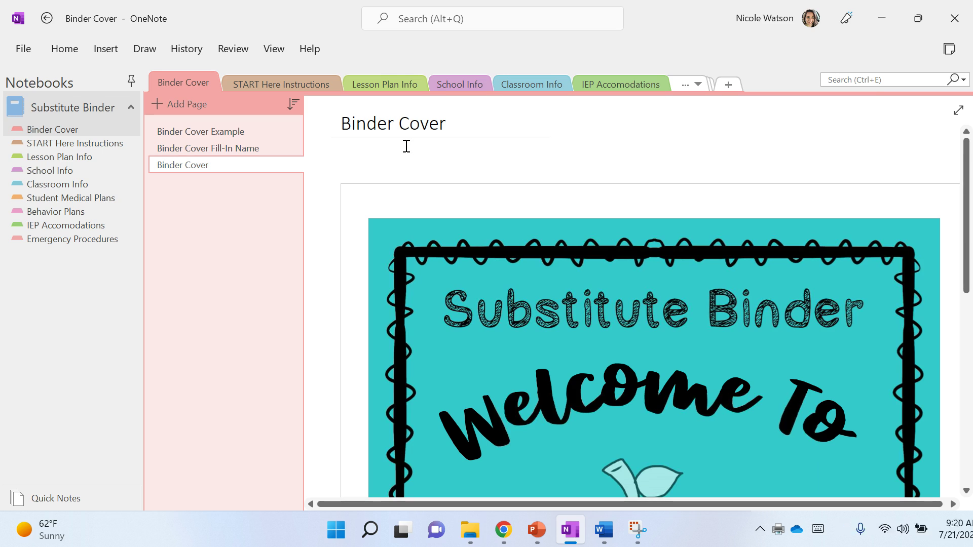
# Switch to the Binder Cover Example page, closing its context menu without changes
pyautogui.click(218, 131)
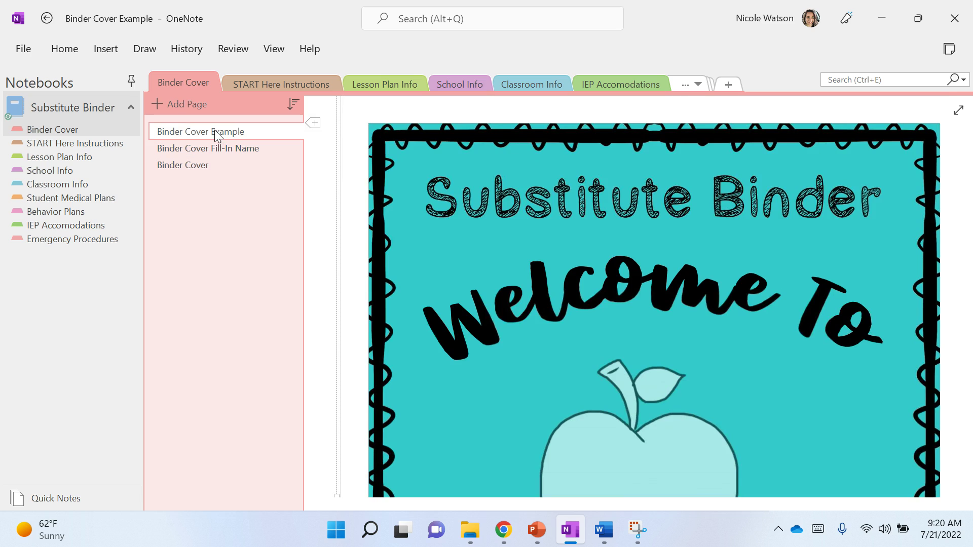
pyautogui.rightClick(215, 131)
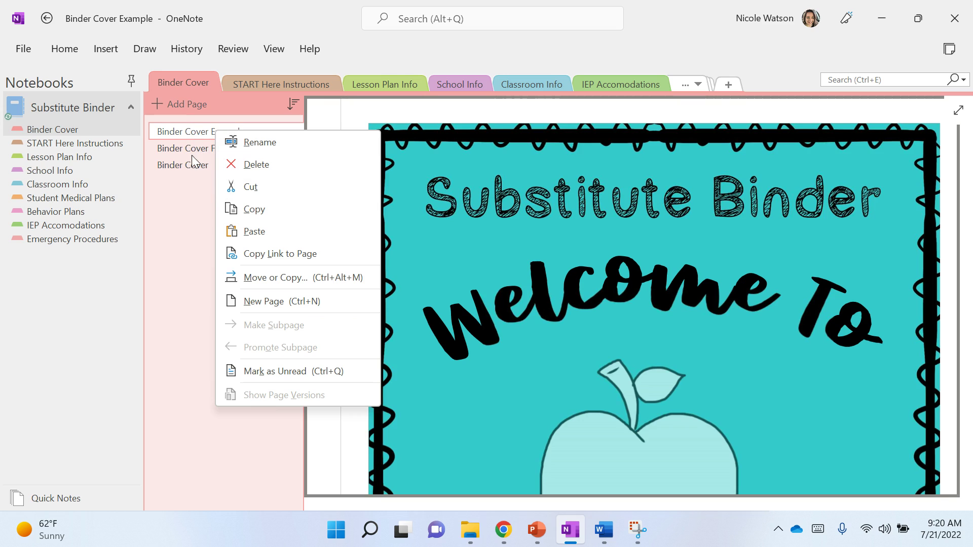
pyautogui.click(191, 197)
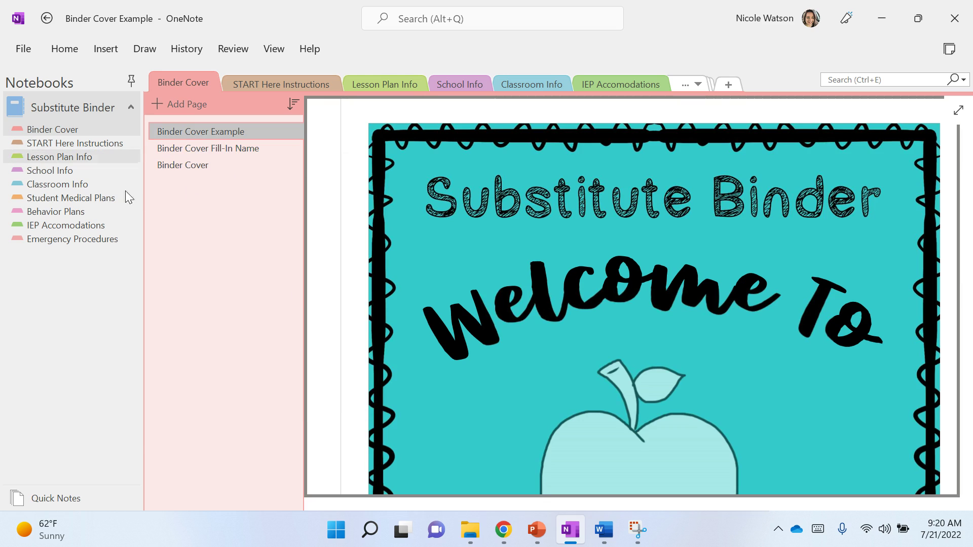